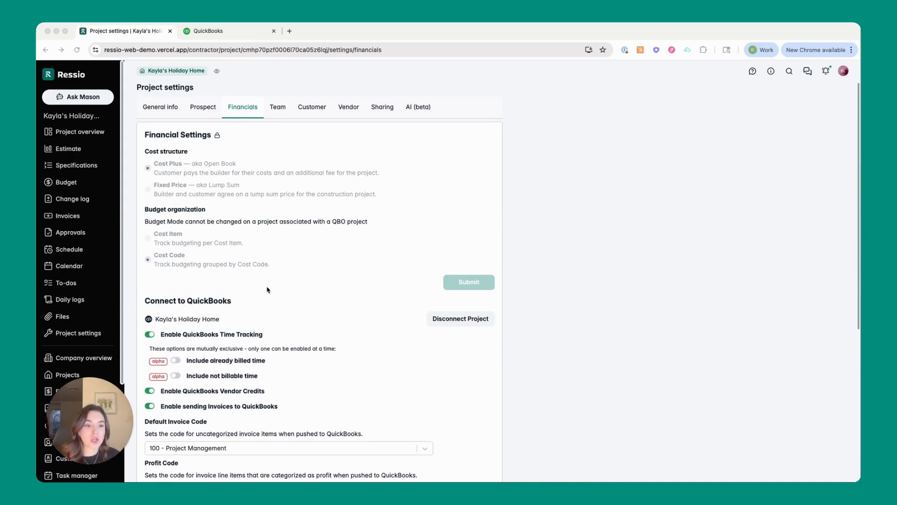
- Open the project's budget and show the applied expenses for the 100 - Project Management cost code
scroll(266, 294, "down", 3)
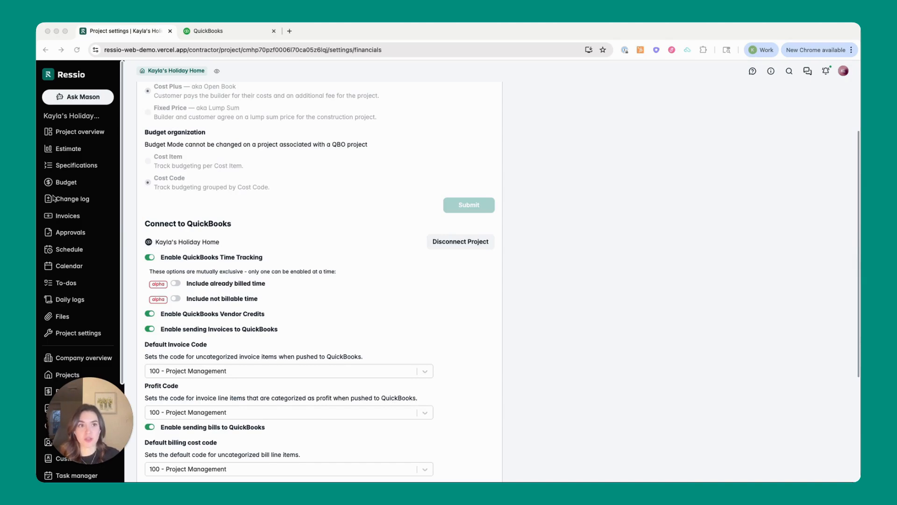
left_click(65, 181)
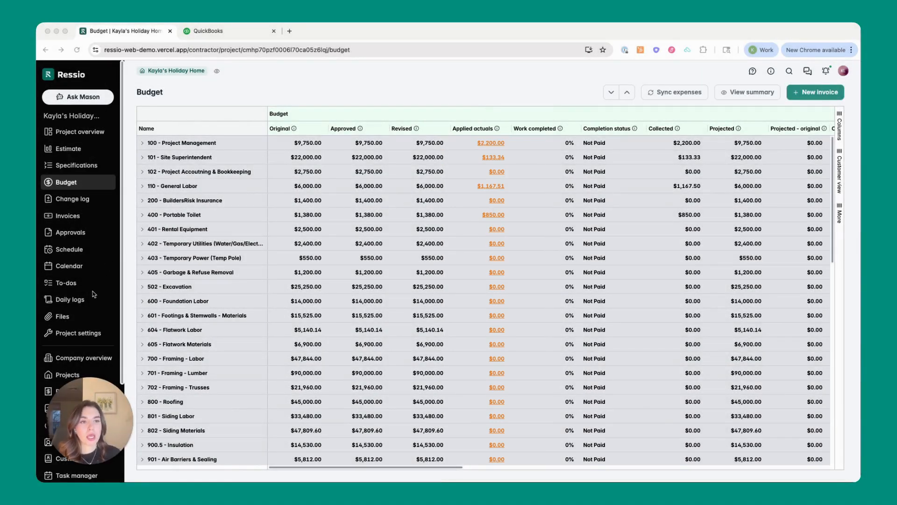
scroll(80, 299, "down", 3)
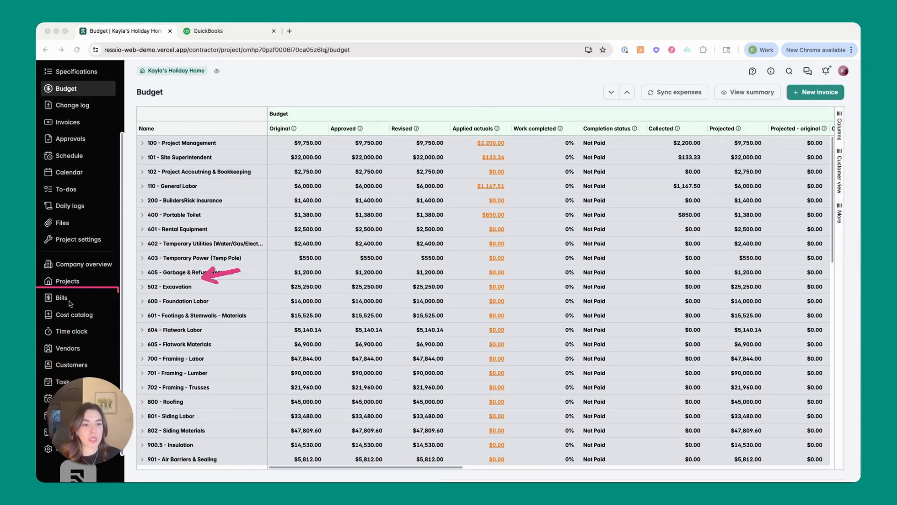
scroll(77, 300, "up", 2)
scroll(77, 300, "up", 2)
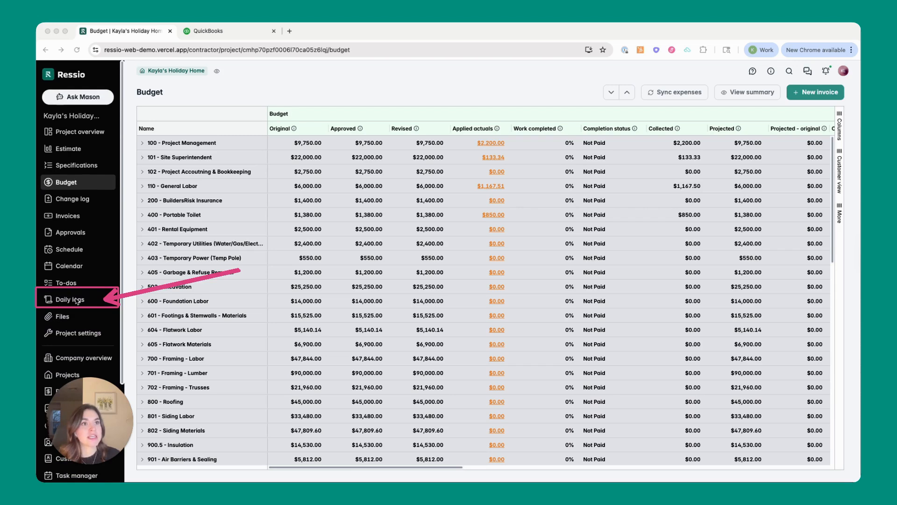
left_click(485, 144)
left_click(484, 144)
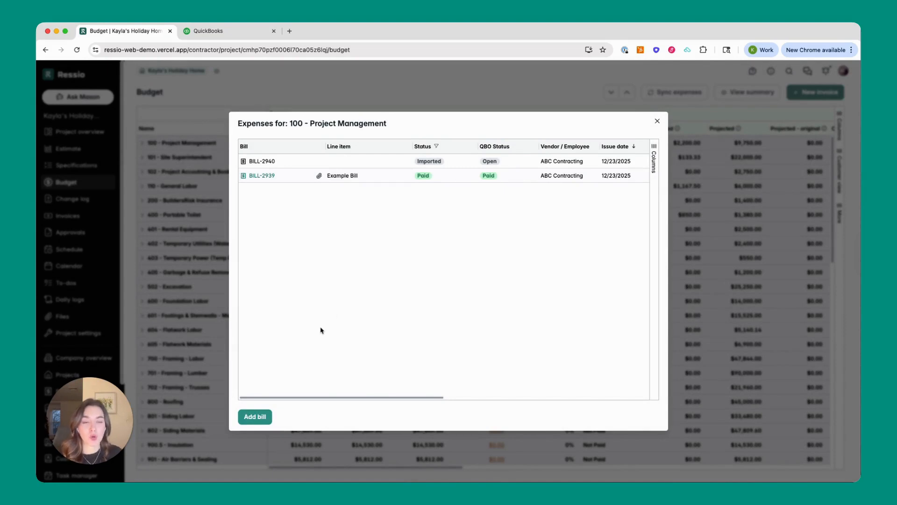
- Add a bill to the cost code's expenses with vendor ABC Contracting and the description "Example ABC"
left_click(254, 418)
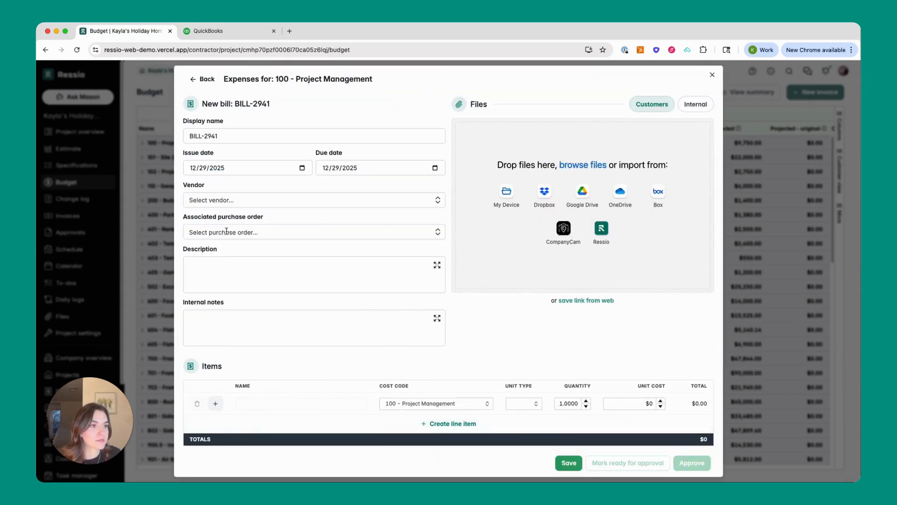
left_click(239, 199)
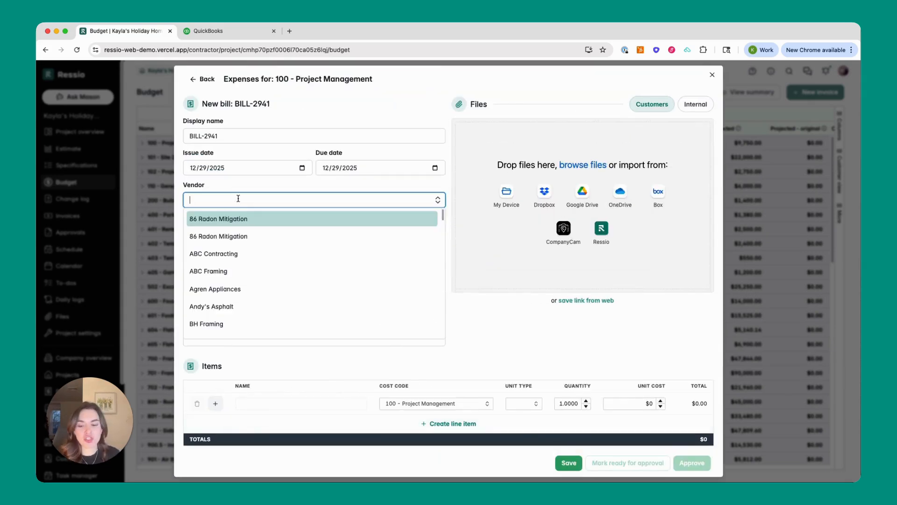
left_click(229, 254)
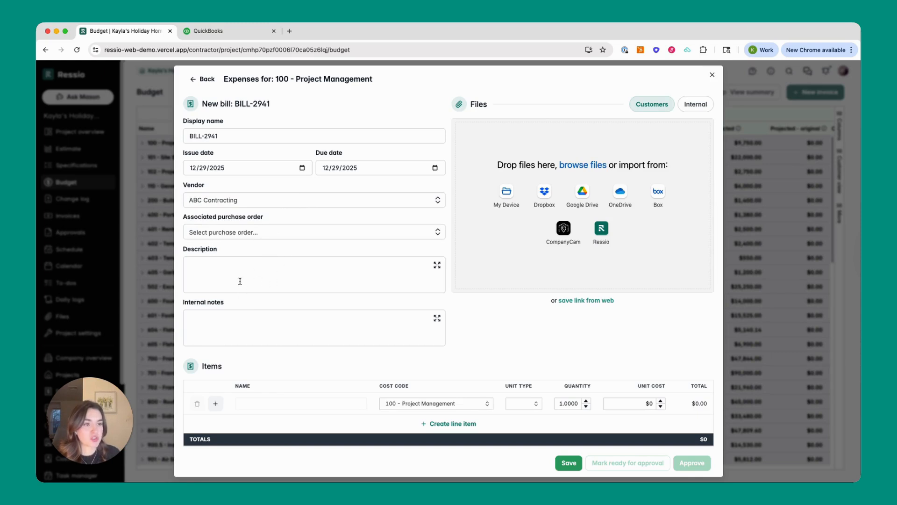
left_click(239, 265)
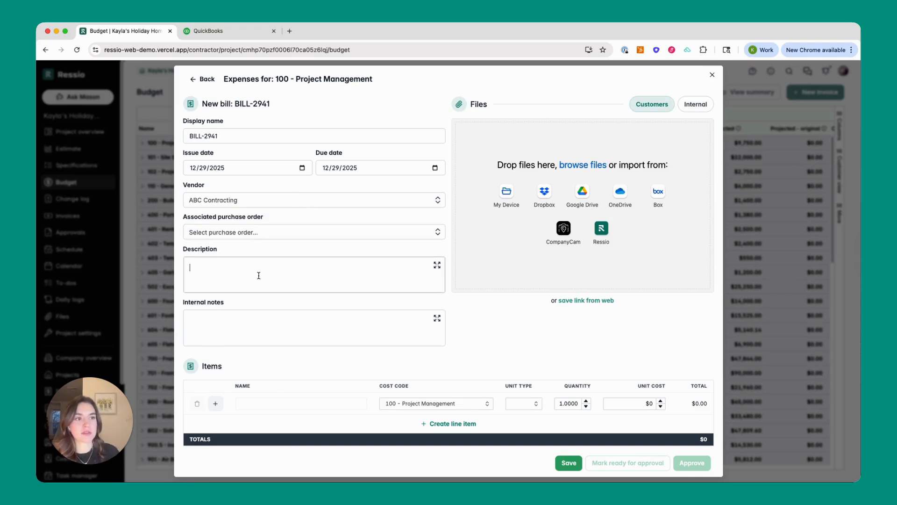
type("Example ")
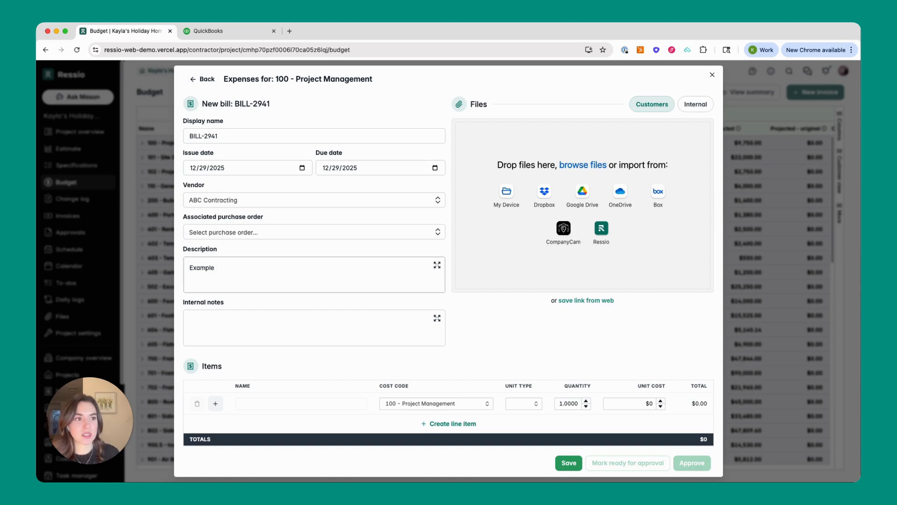
type("ABC")
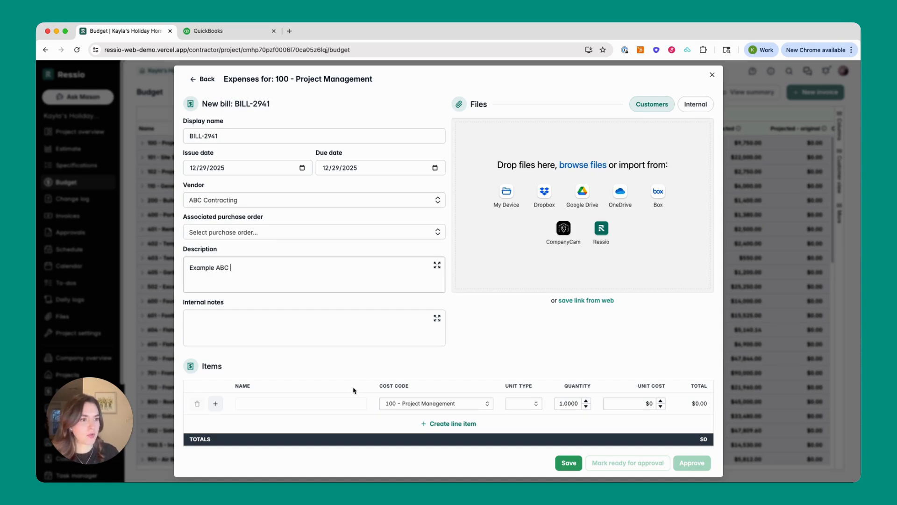
- Fill in the bill's line item with the name "Example Bill 123" and a unit cost of $1250
left_click(312, 404)
type("Exam")
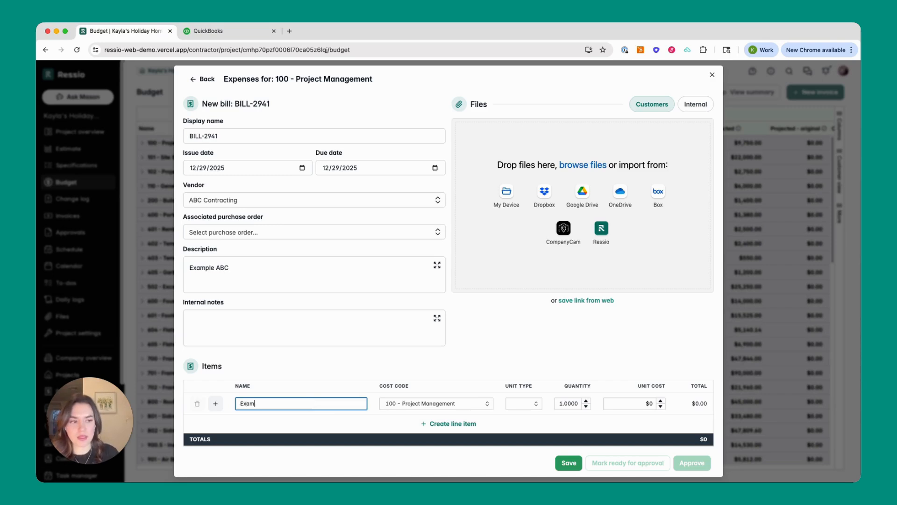
type("ple Bill 123")
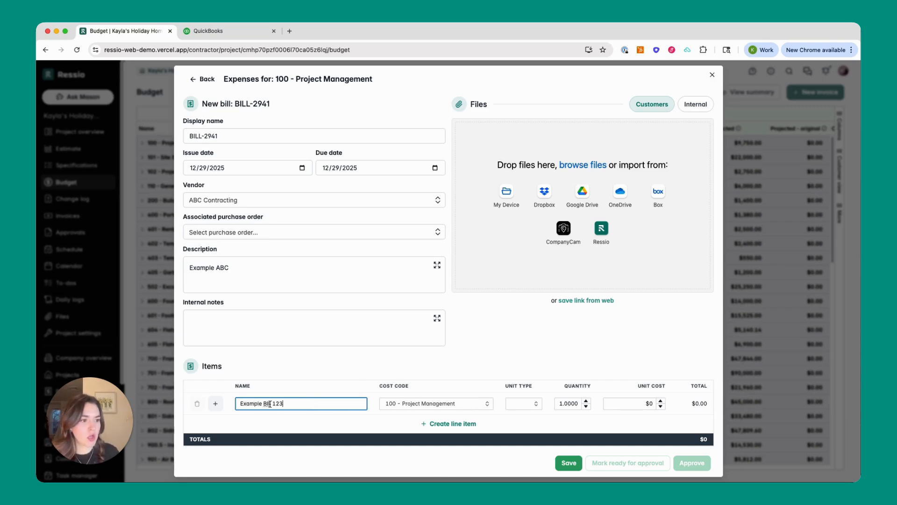
key("BackSpace")
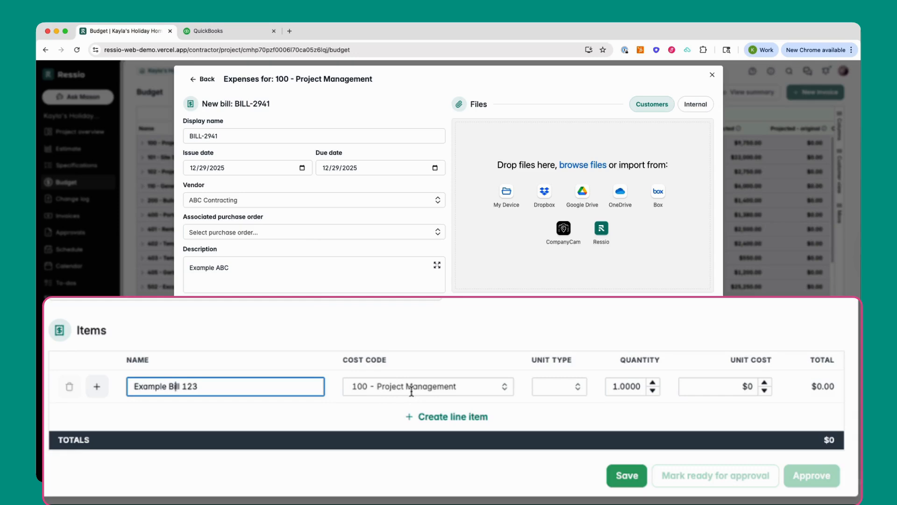
left_click(748, 388)
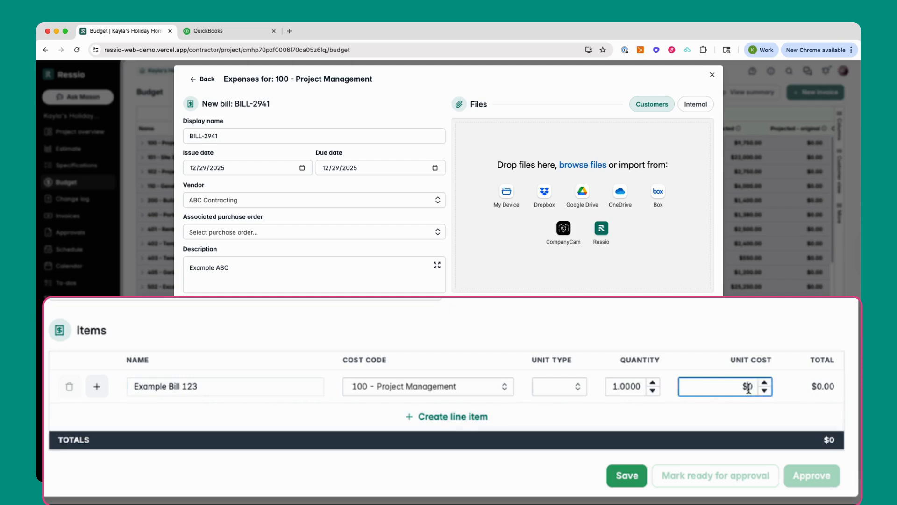
type("125")
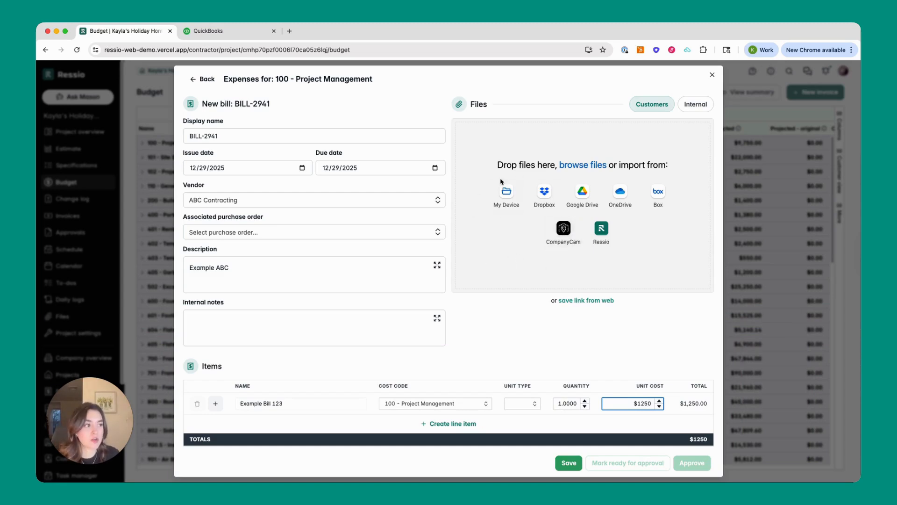
- Save the bill, approve it and push it to QuickBooks
left_click(568, 463)
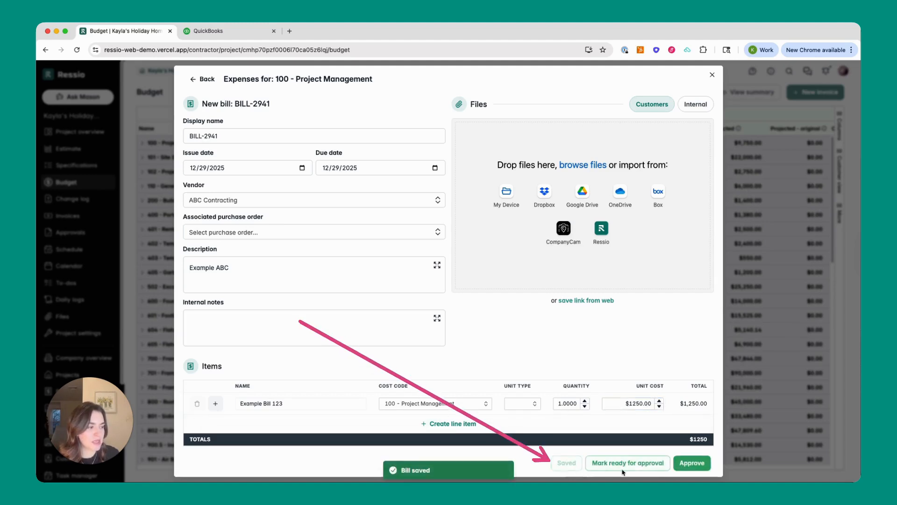
left_click(692, 463)
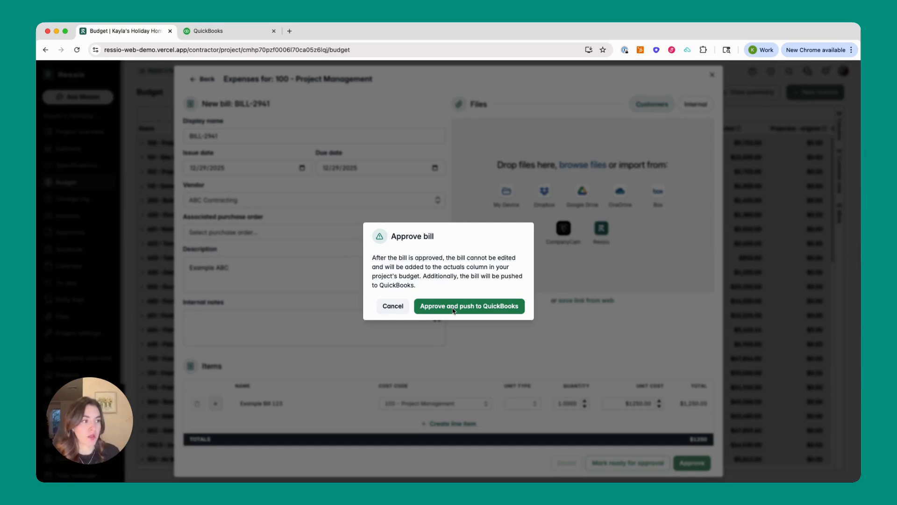
left_click(453, 310)
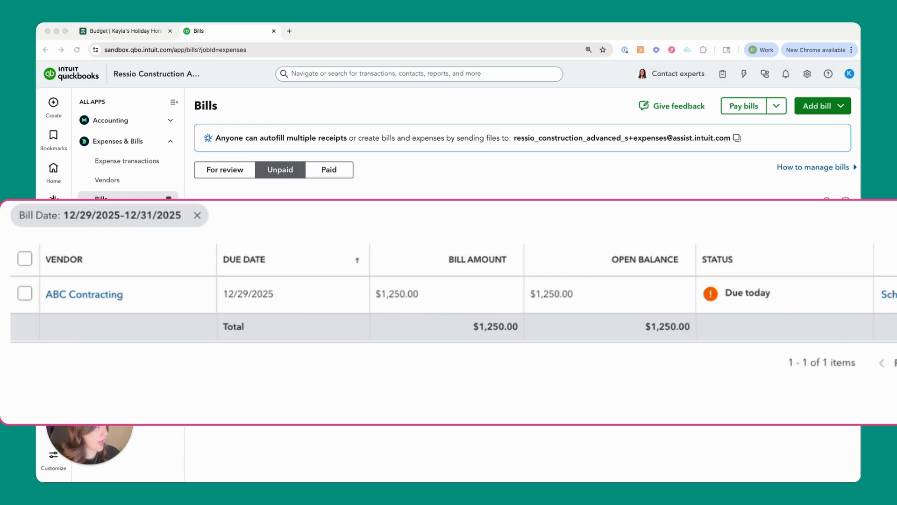
- In QuickBooks, mark the unpaid ABC Contracting bill as paid and save its bill payment
left_click(843, 301)
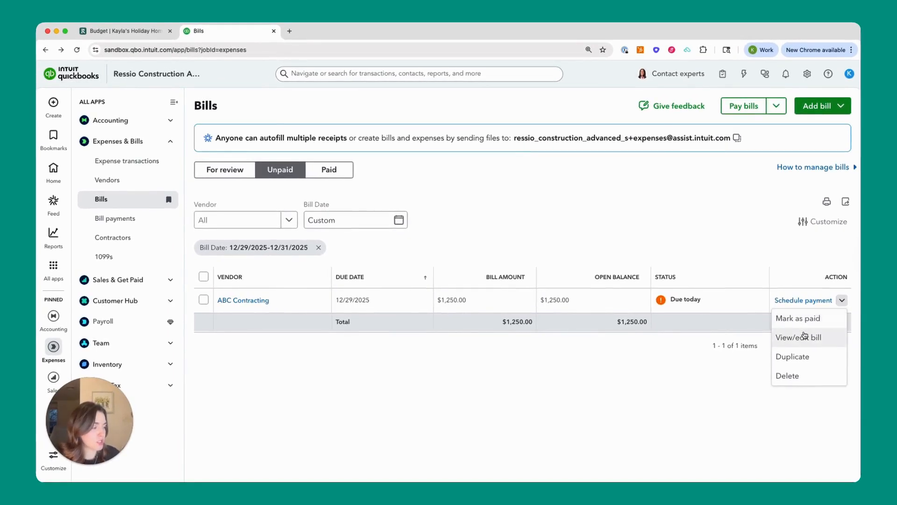
left_click(800, 321)
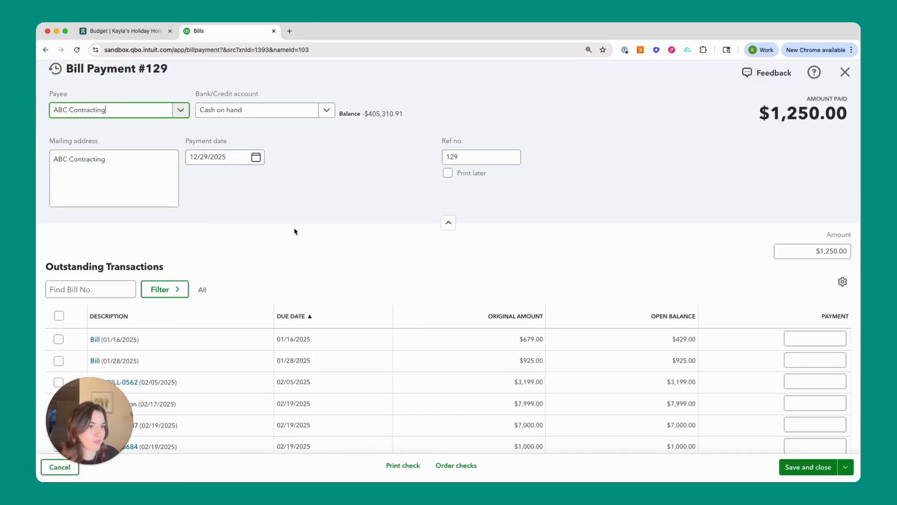
scroll(278, 238, "down", 5)
scroll(275, 237, "up", 5)
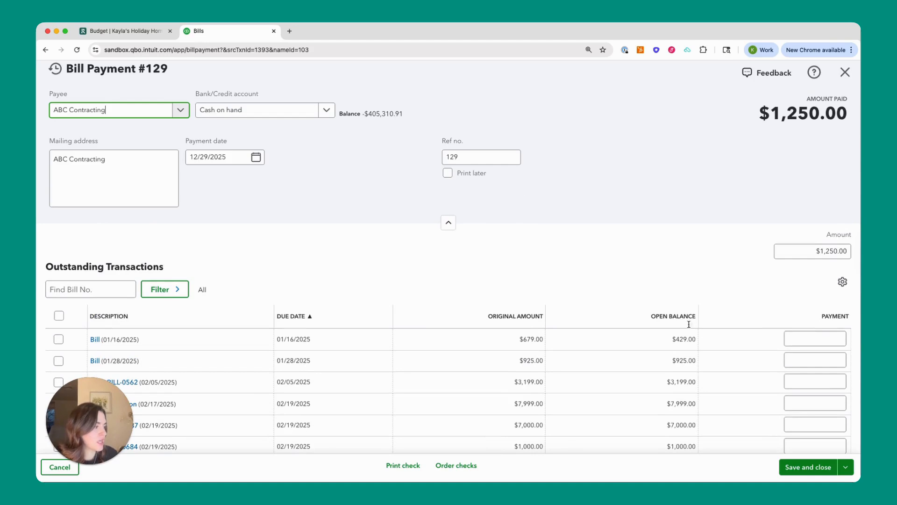
left_click(845, 469)
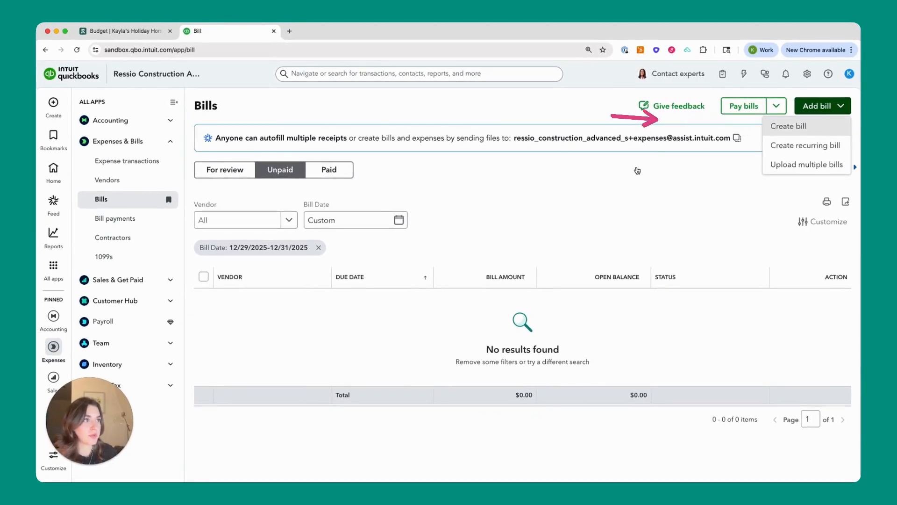
- Create a new bill with ABC Contracting as the vendor, hiding the autofill pane
left_click(784, 131)
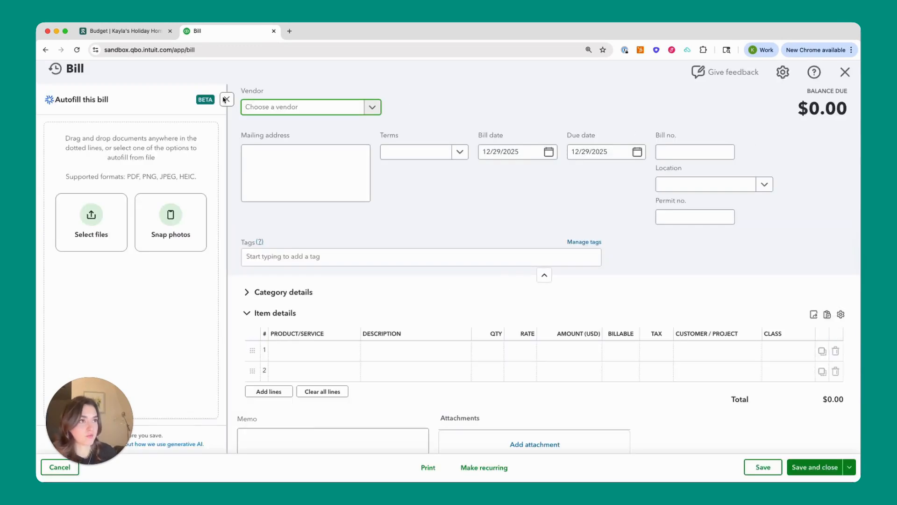
left_click(228, 99)
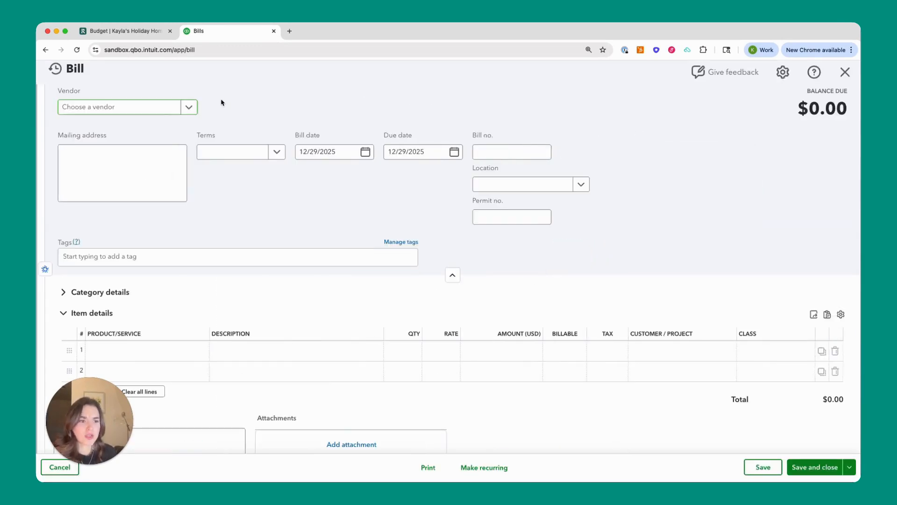
left_click(135, 108)
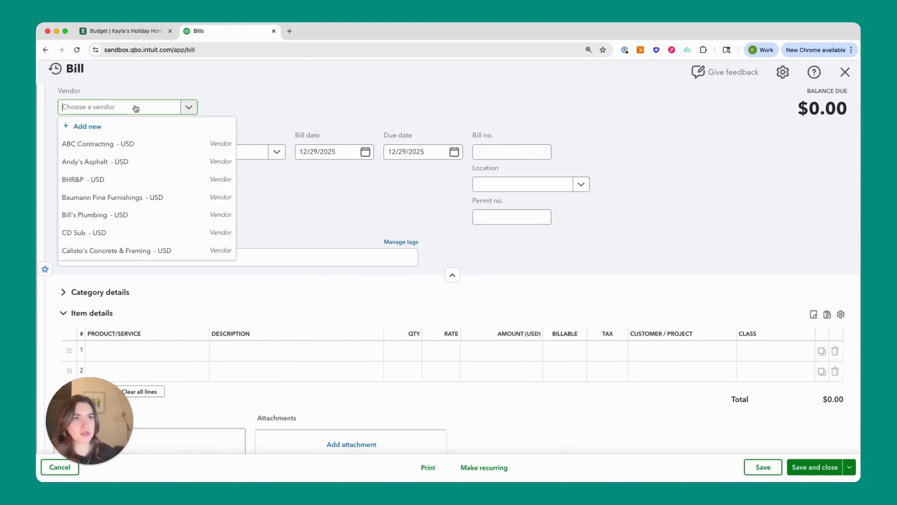
left_click(112, 146)
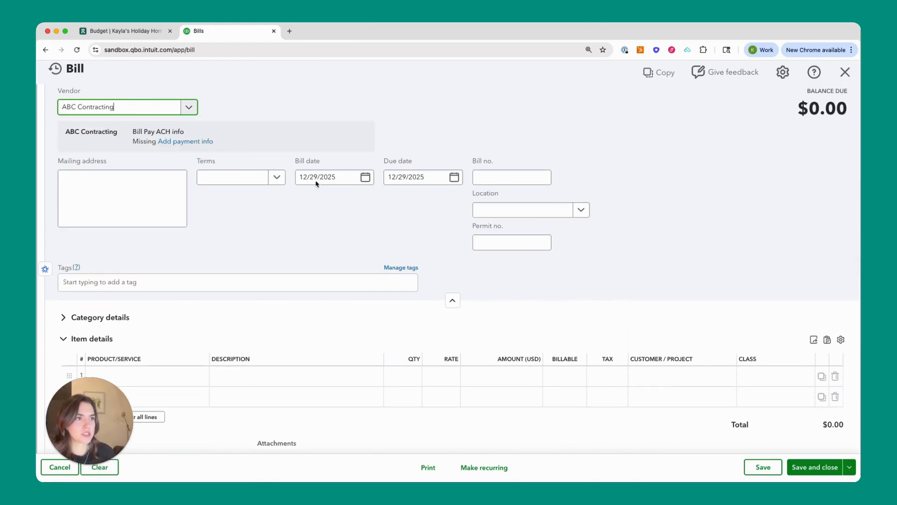
- Set the rate of the bill's 100 Project Management item line to 3500, keeping the item details expanded
scroll(302, 227, "down", 1)
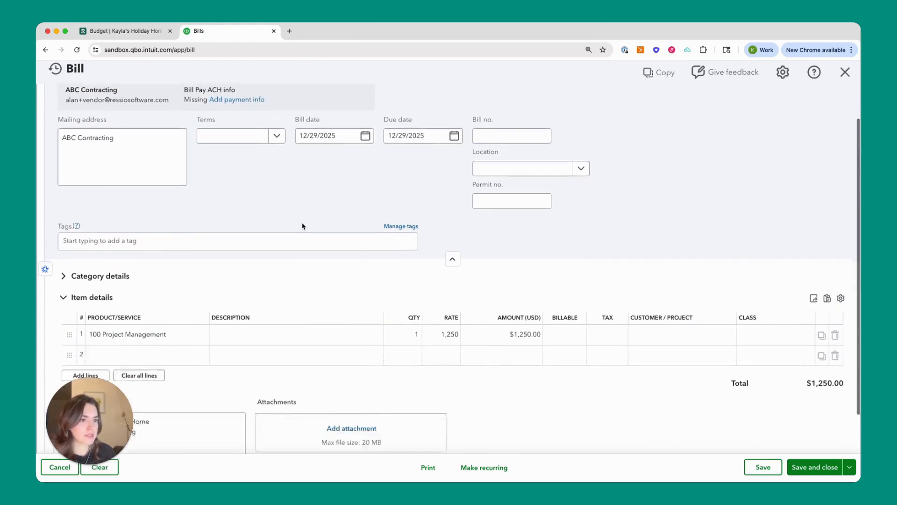
scroll(302, 227, "down", 1)
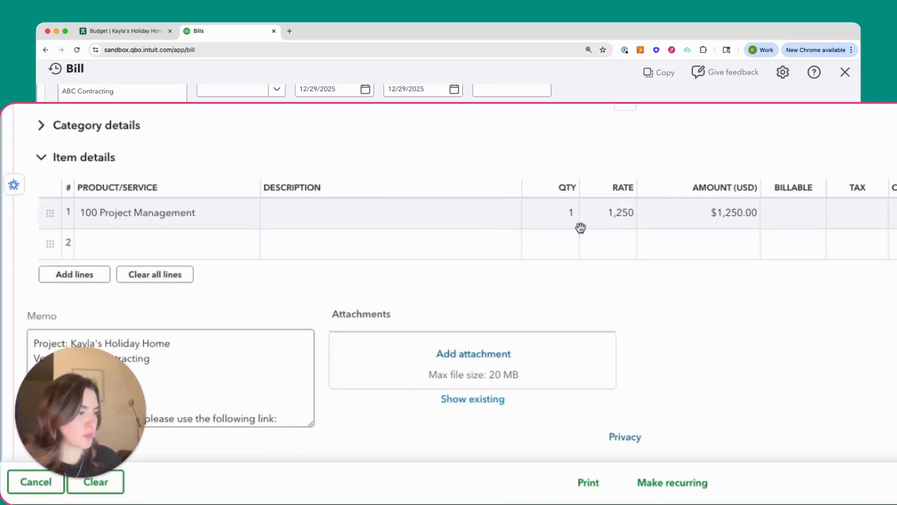
left_click(621, 212)
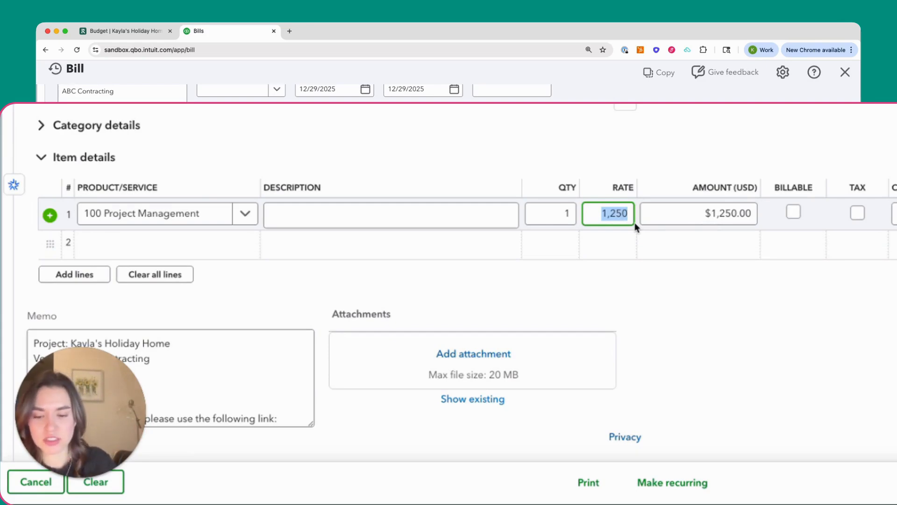
type("3500")
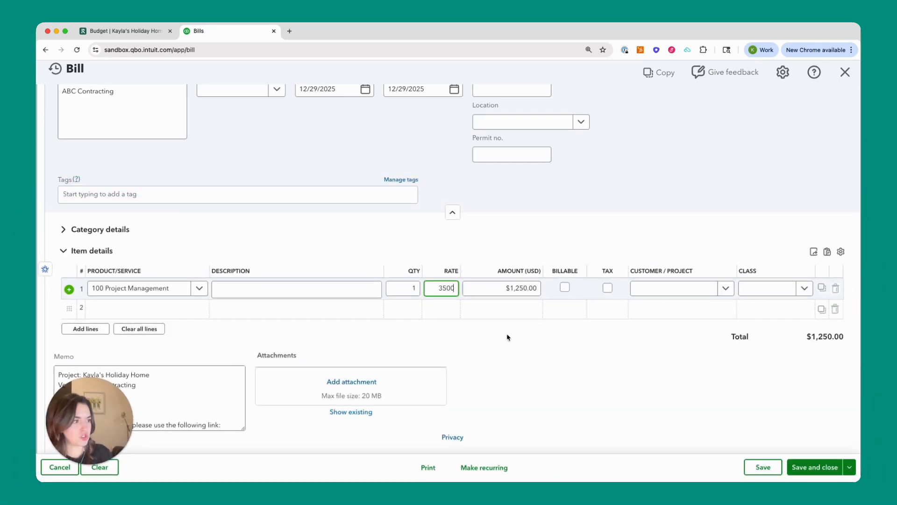
left_click(546, 242)
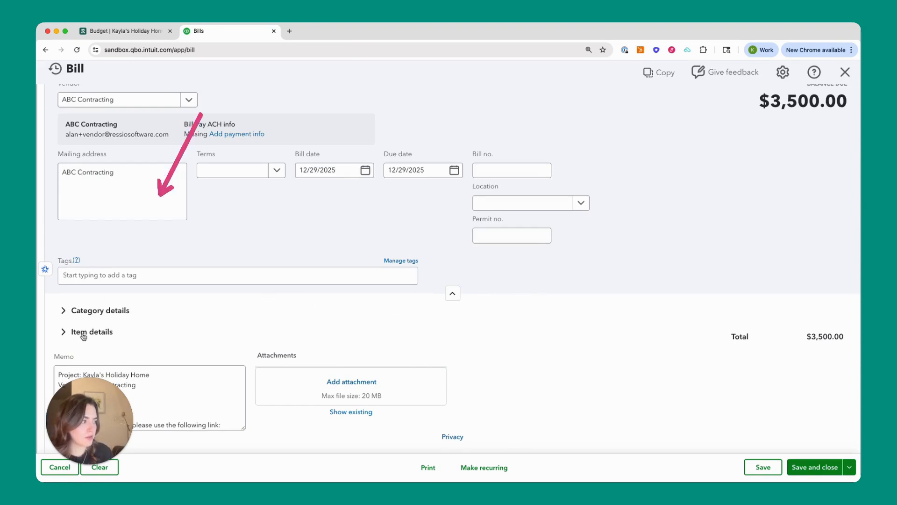
left_click(65, 332)
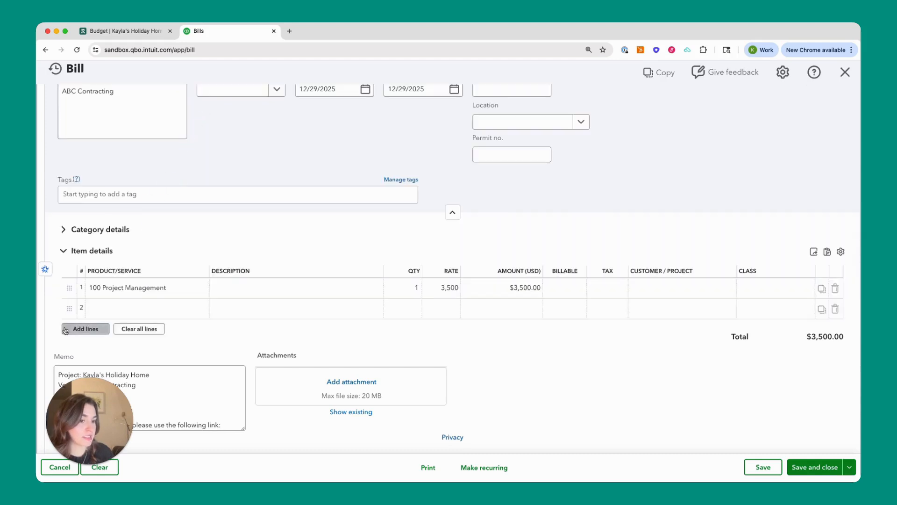
- Assign the 100 Project Management item line to the Holiday Home project and delete the empty second item line
left_click(668, 290)
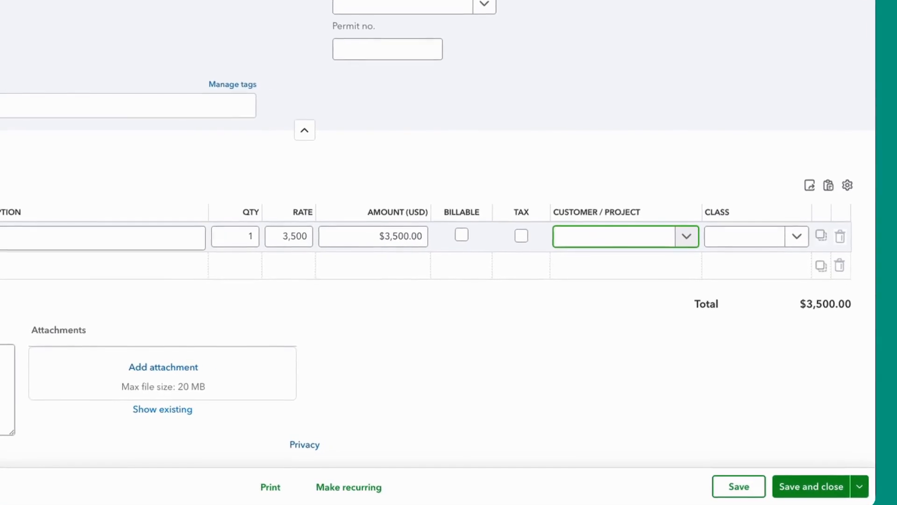
type("Kayla")
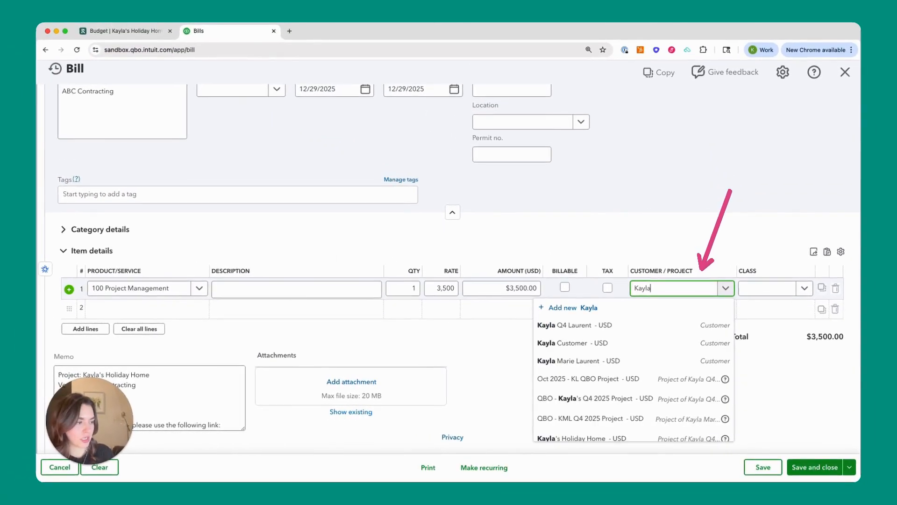
type("'s Holid")
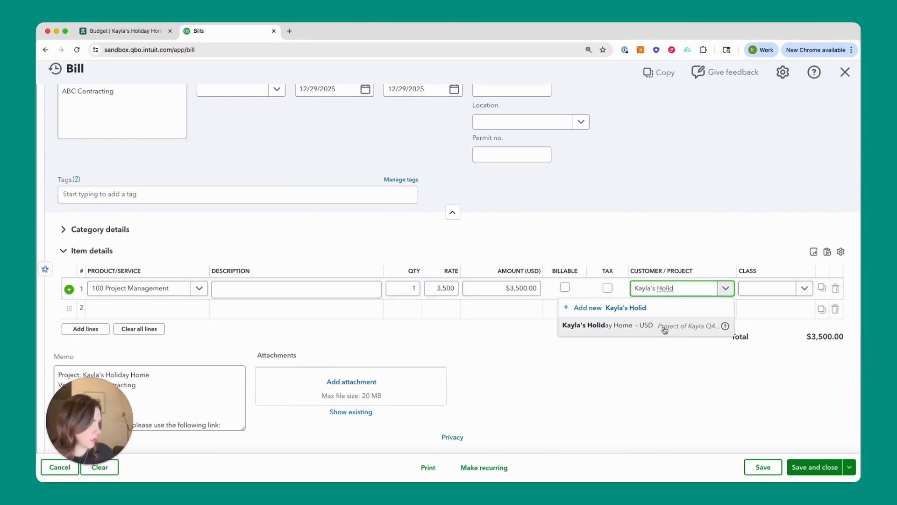
left_click(661, 327)
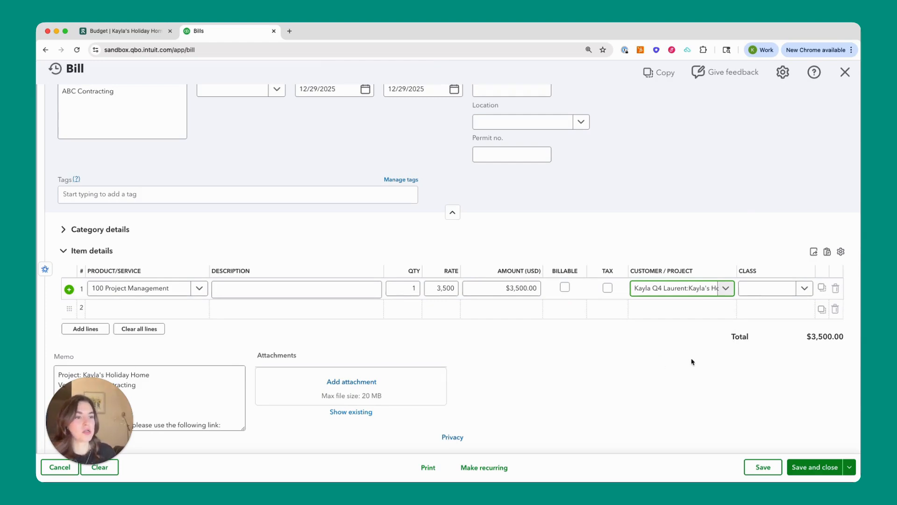
left_click(837, 310)
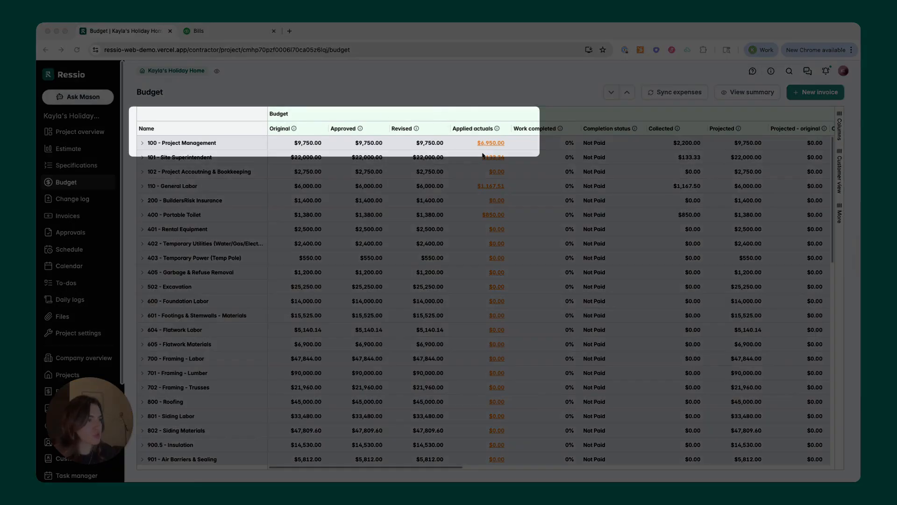
- In the Ressio budget, open the applied actuals for 100 - Project Management and examine the listed bills' statuses, dates and amounts
left_click(486, 144)
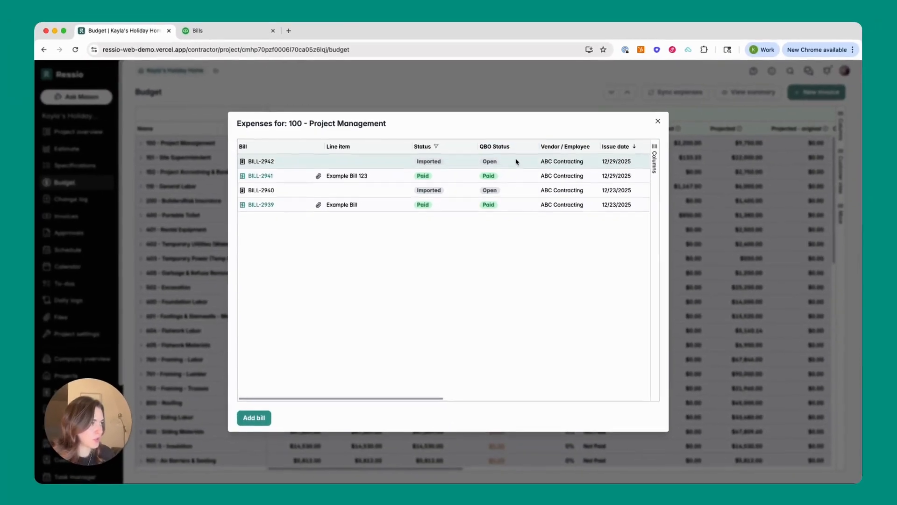
scroll(518, 165, "right", 5)
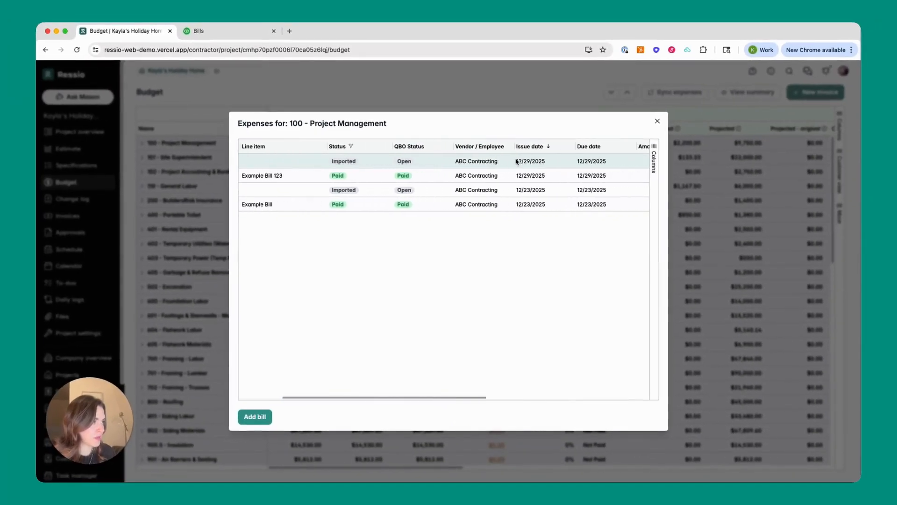
scroll(516, 161, "right", 5)
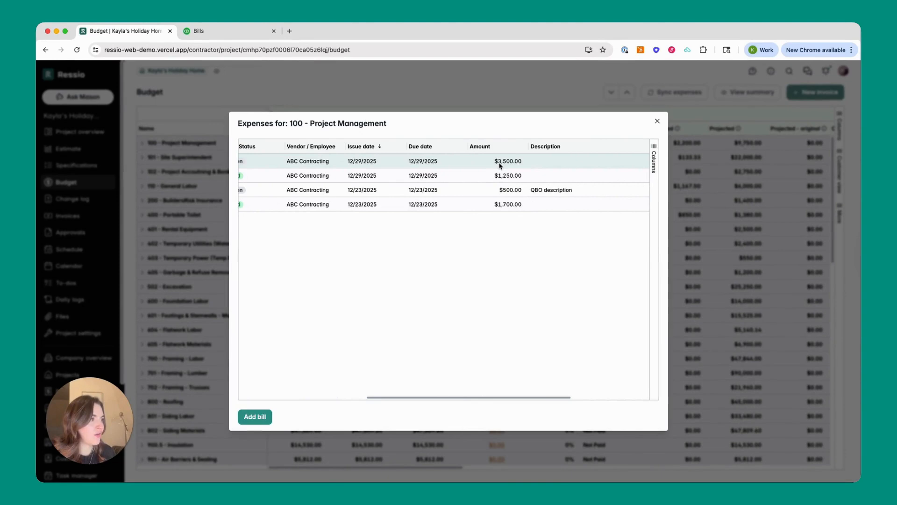